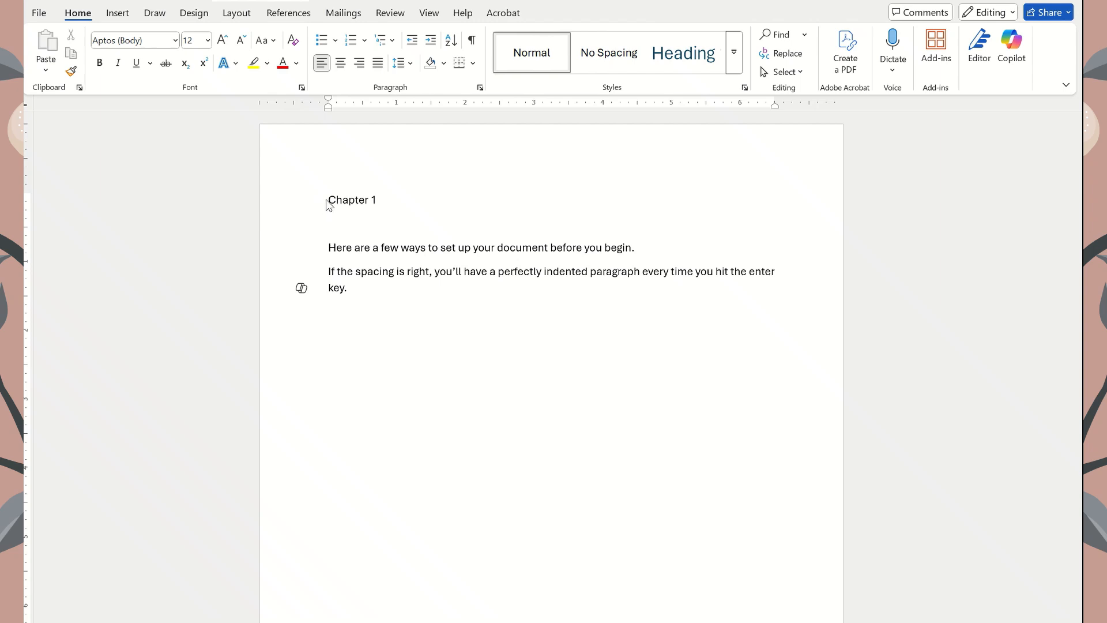
Step: Set the font of all the document text to Times New Roman at size 12
left_click_drag(326, 199, 378, 299)
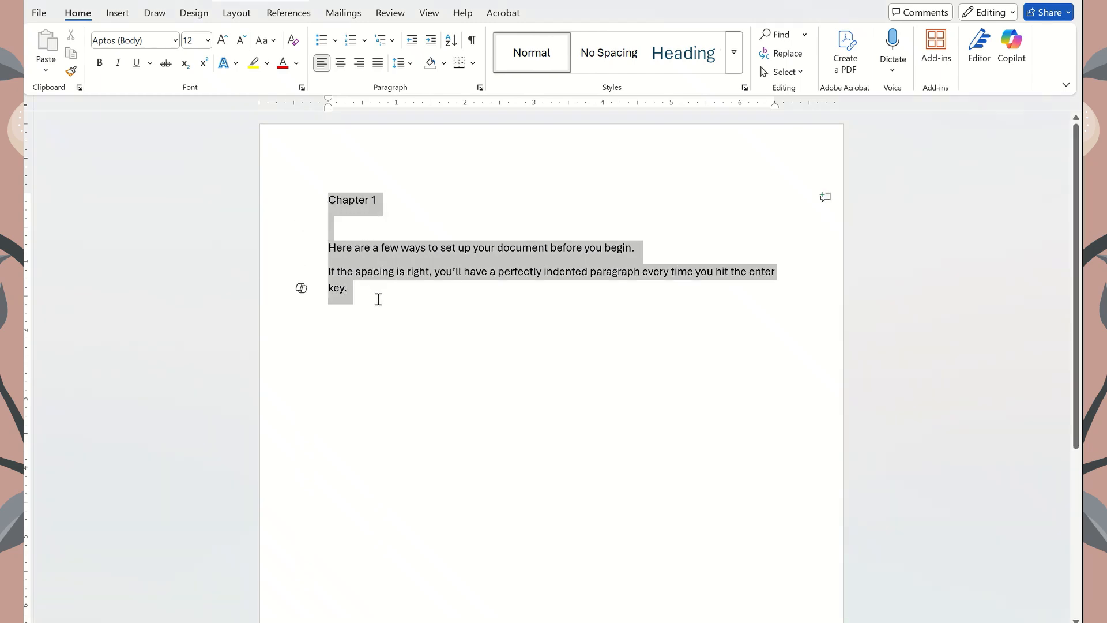
left_click(176, 41)
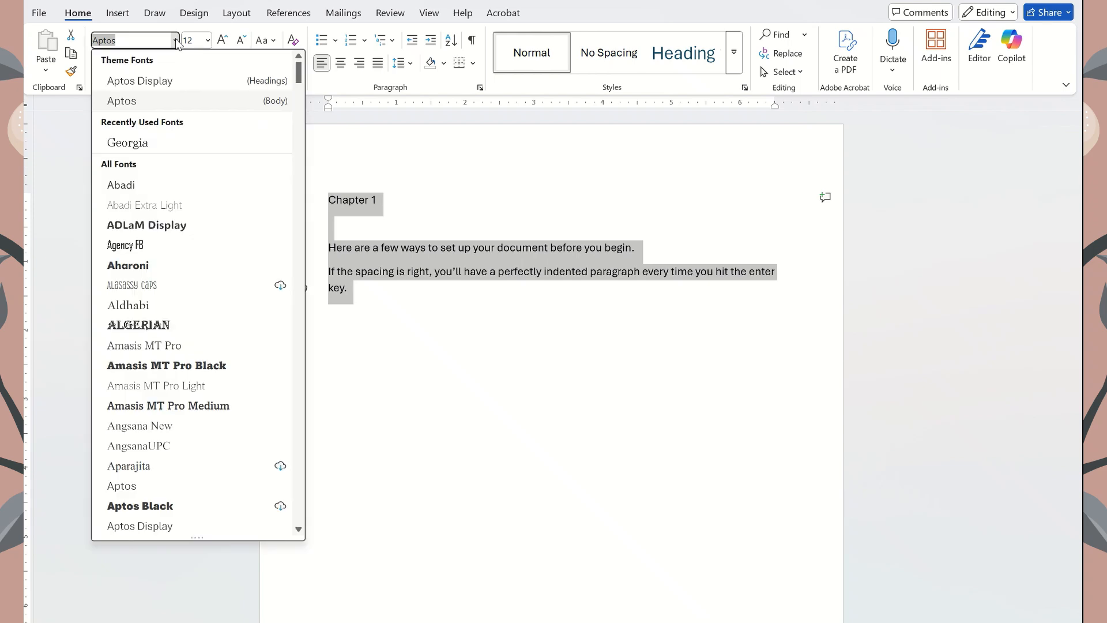
scroll(160, 223, "down", 20)
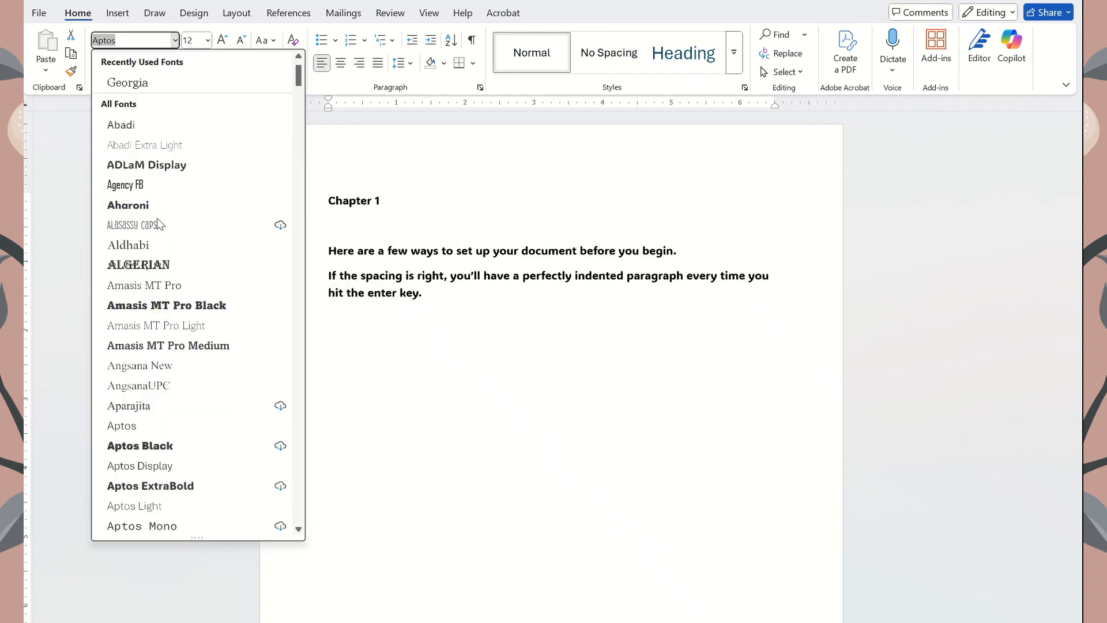
scroll(160, 224, "down", 20)
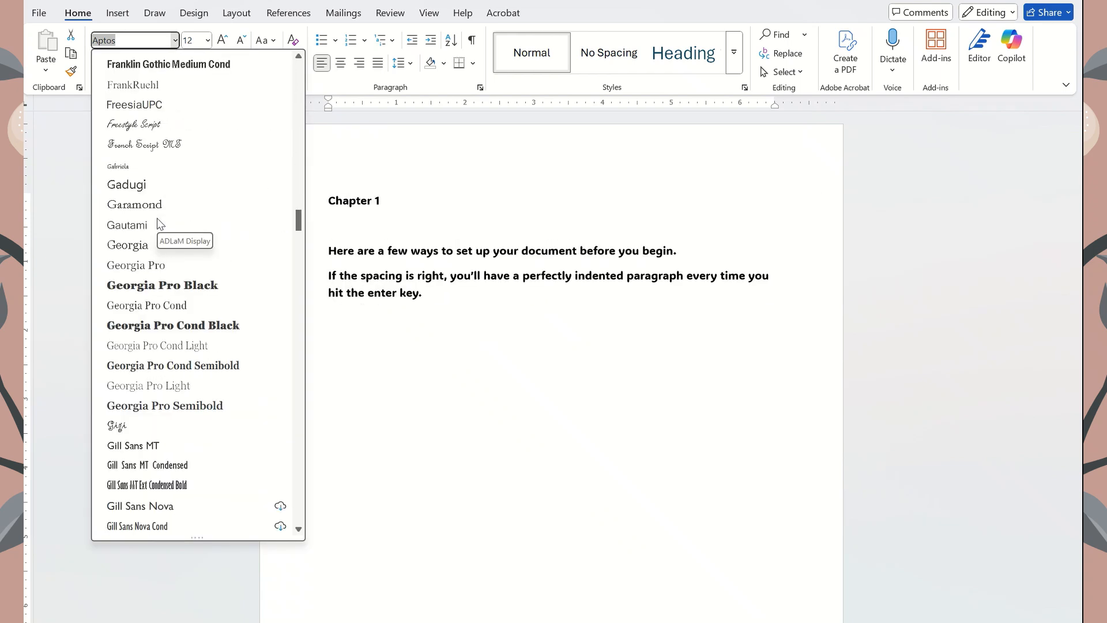
scroll(300, 247, "down", 9)
left_click_drag(298, 264, 296, 420)
scroll(296, 420, "down", 15)
scroll(295, 478, "down", 13)
scroll(214, 312, "up", 1)
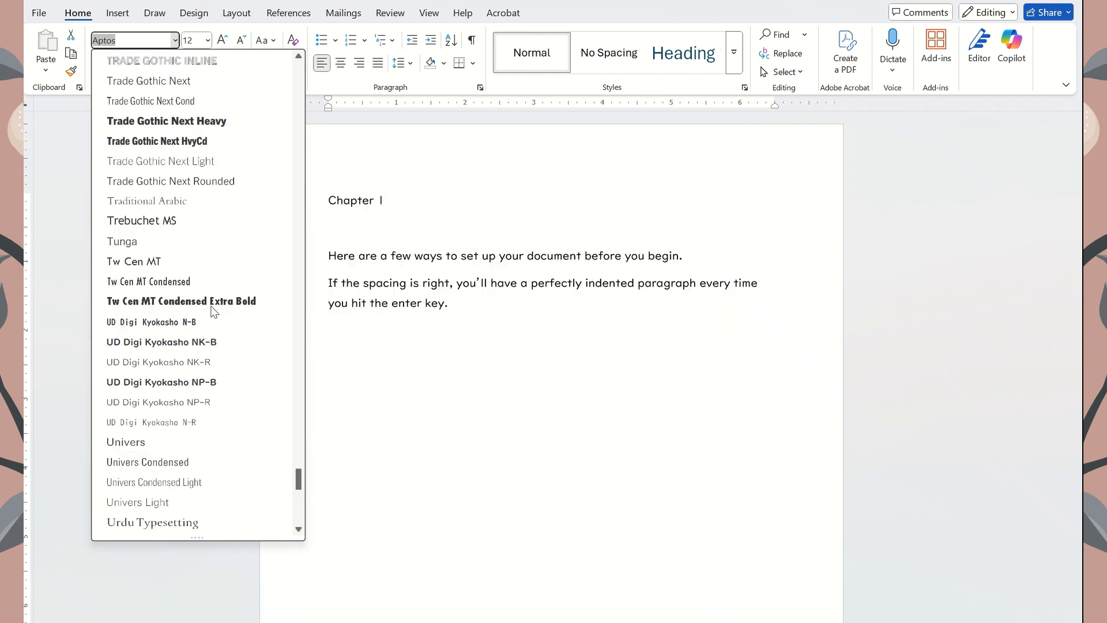
scroll(213, 311, "up", 4)
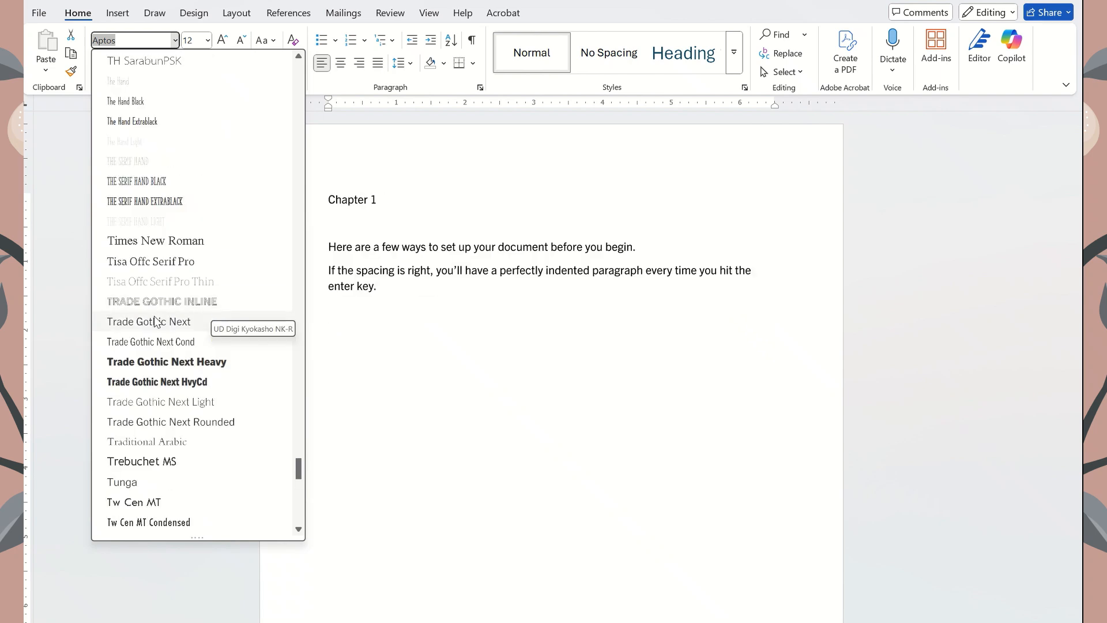
left_click(153, 240)
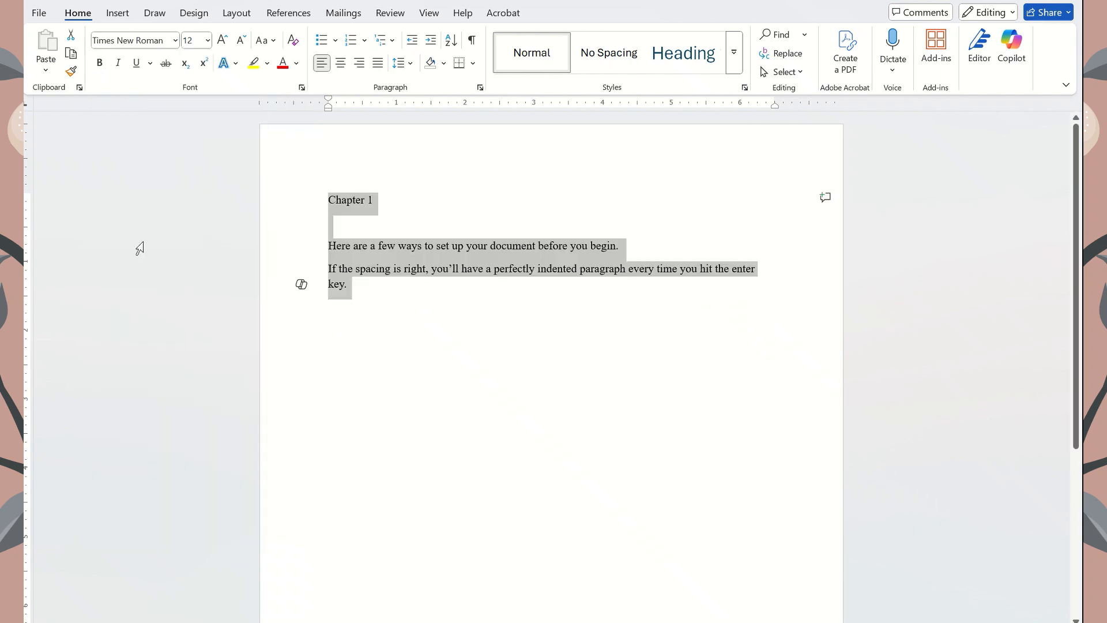
left_click(208, 40)
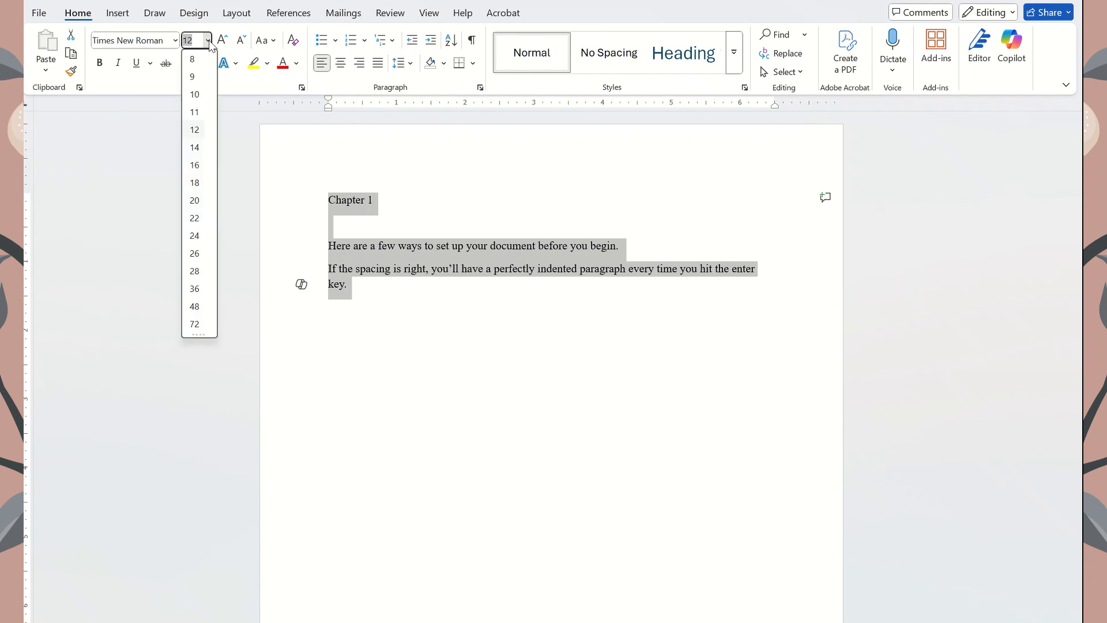
left_click(195, 130)
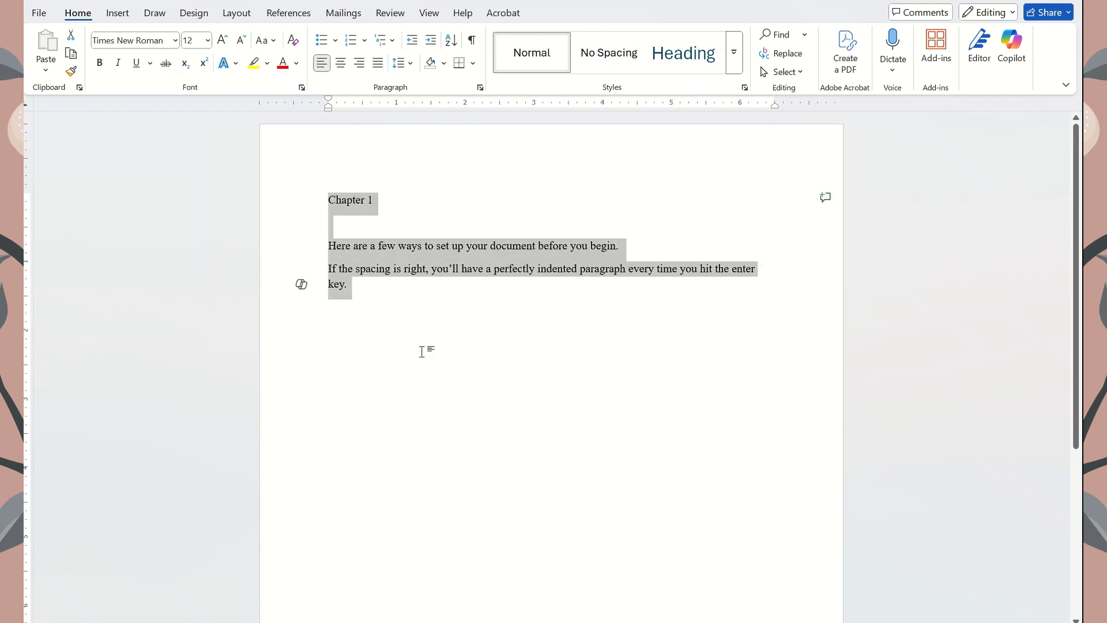
Step: Set the line spacing of all the text to 2.0 and remove the space after paragraphs
left_click(401, 64)
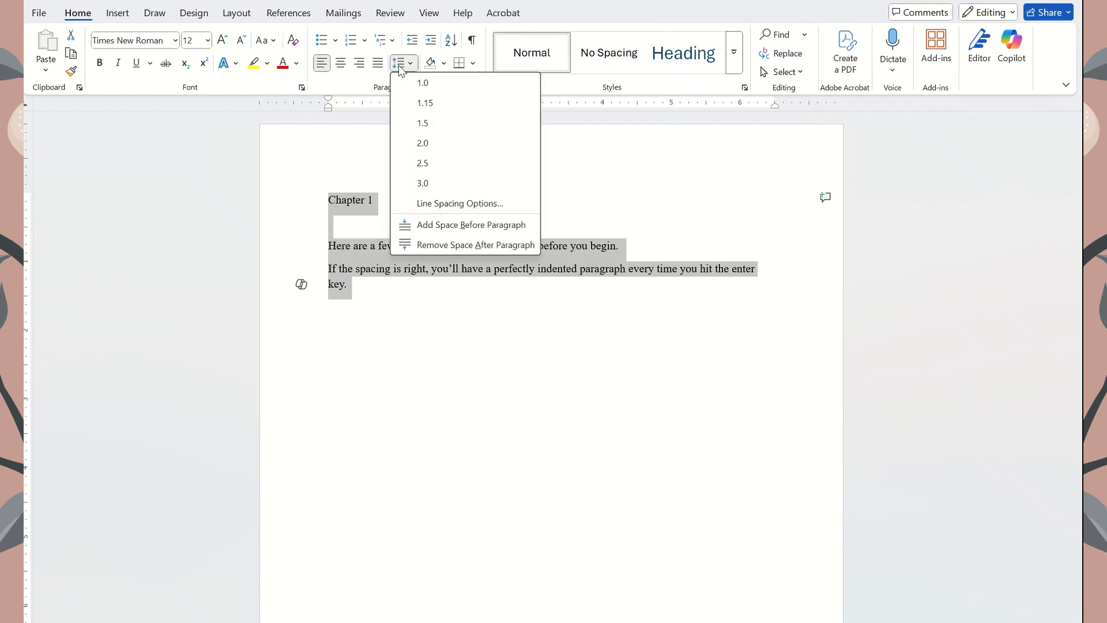
left_click(428, 145)
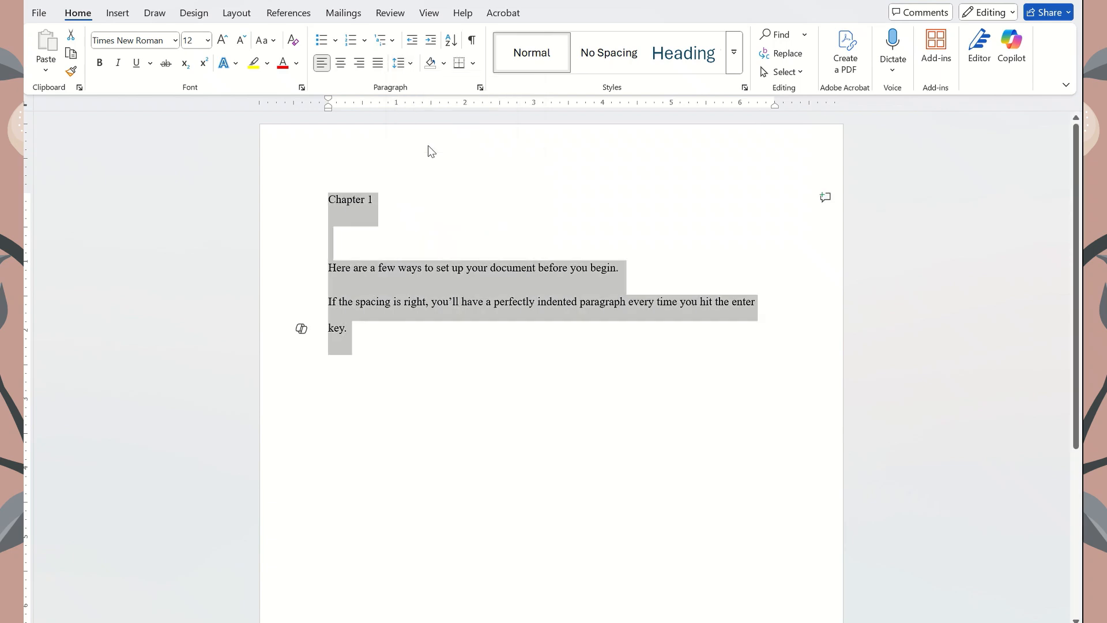
left_click(404, 63)
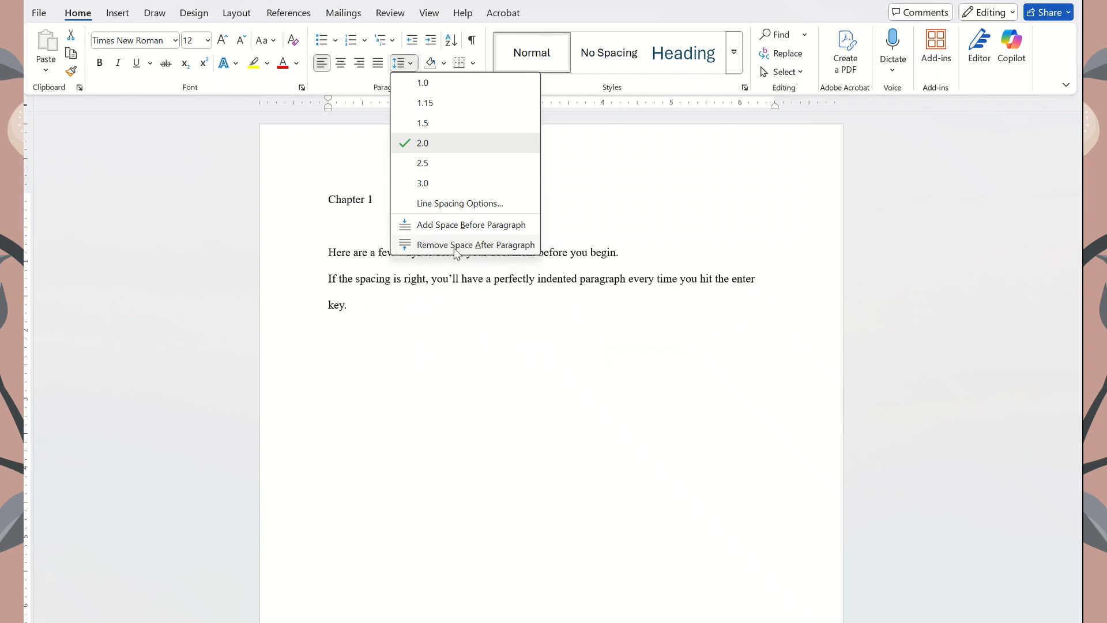
Step: Apply a special first-line indent of 0.5" to all paragraphs in the document
key("ctrl+a")
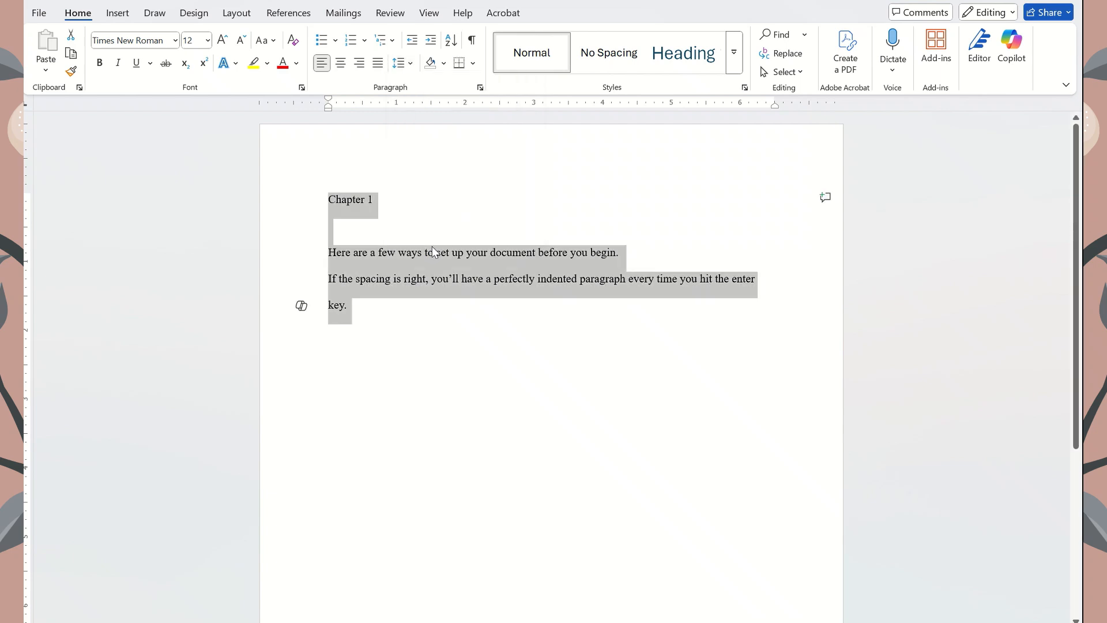
left_click(397, 68)
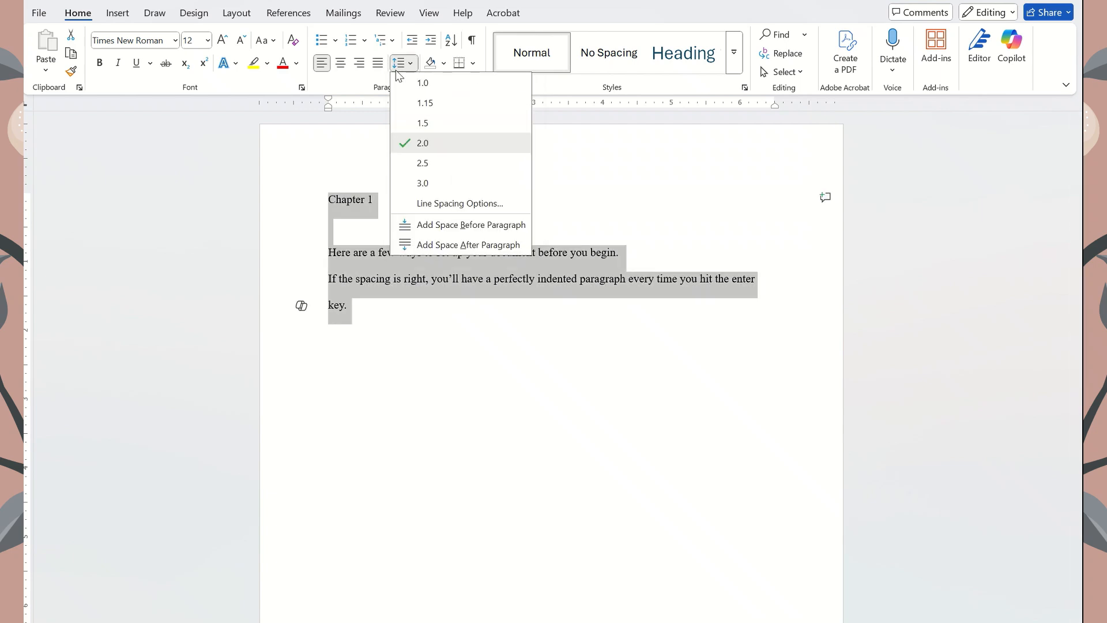
left_click(434, 204)
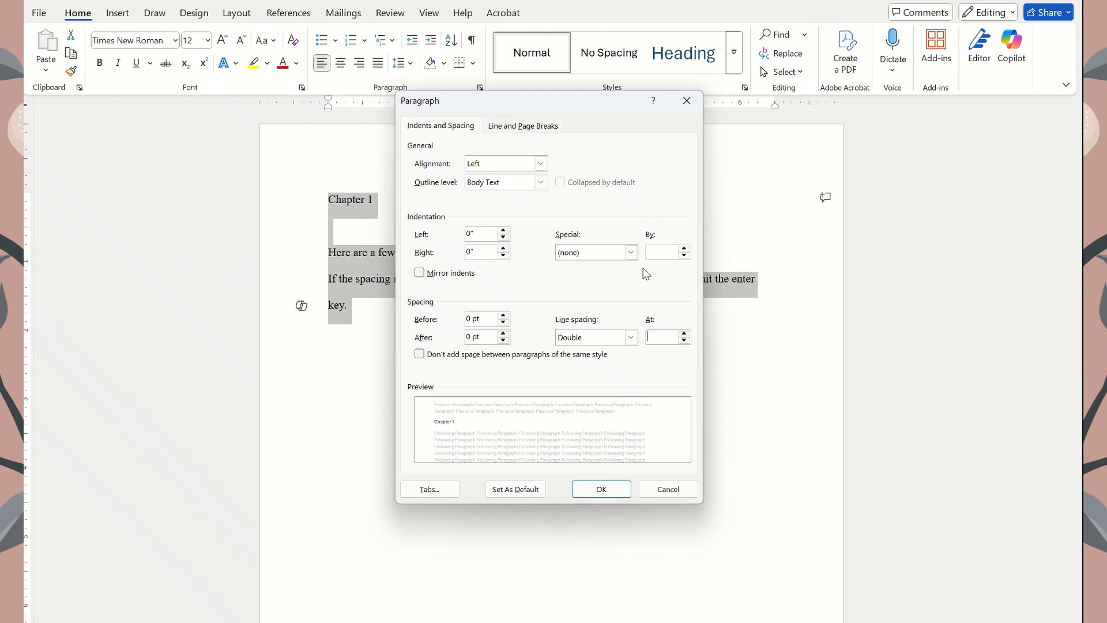
left_click(633, 254)
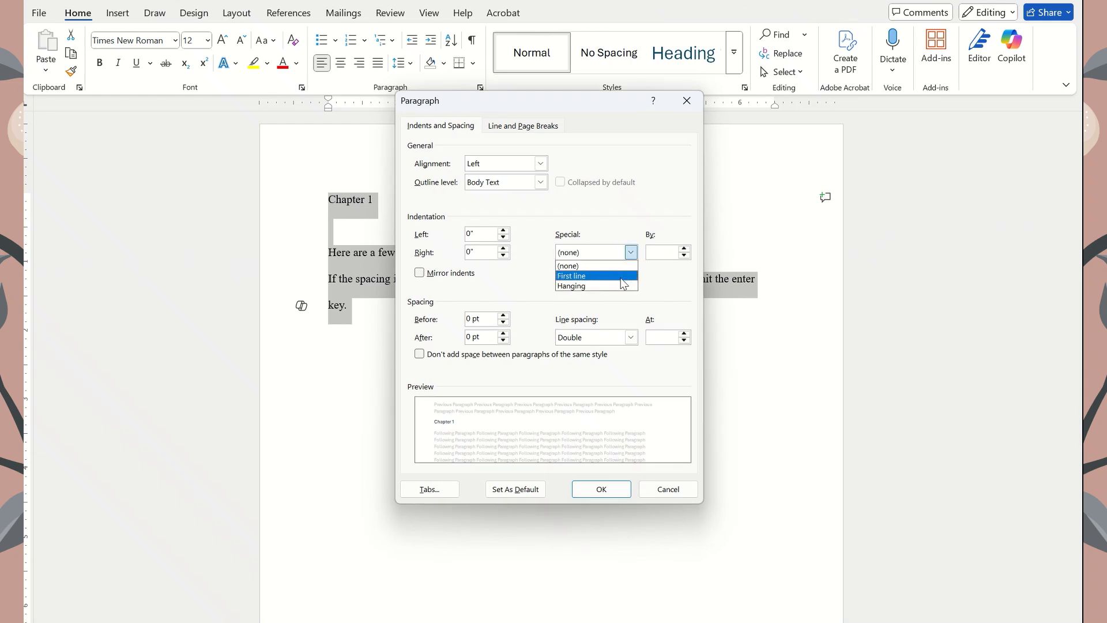
left_click(623, 274)
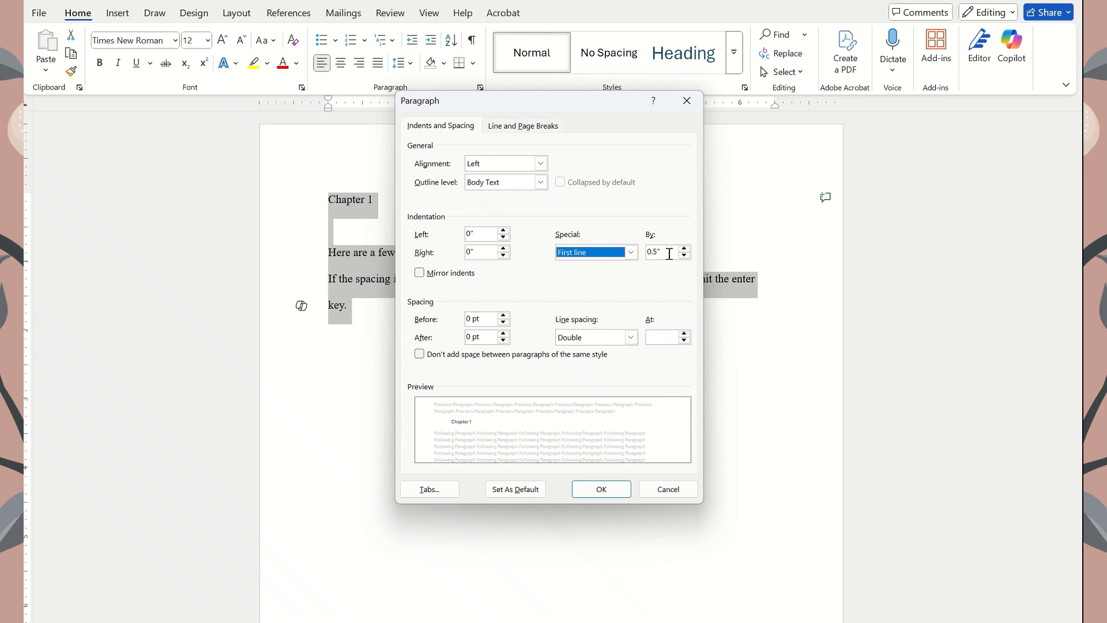
left_click(599, 490)
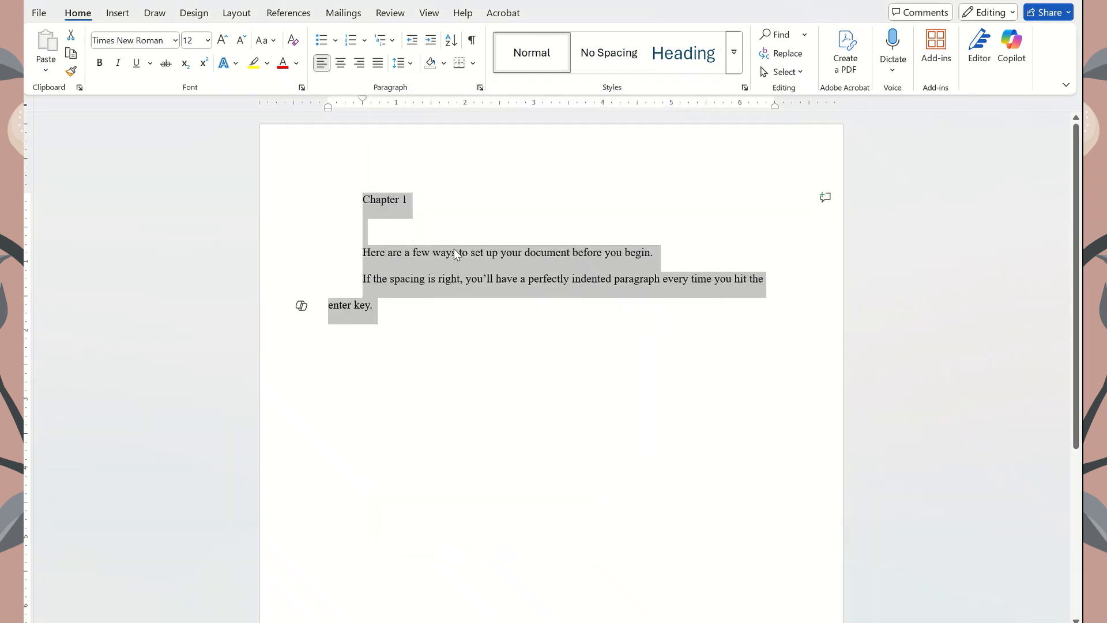
Step: Remove the first-line indent from the "Chapter 1" heading and centre it
left_click(363, 201)
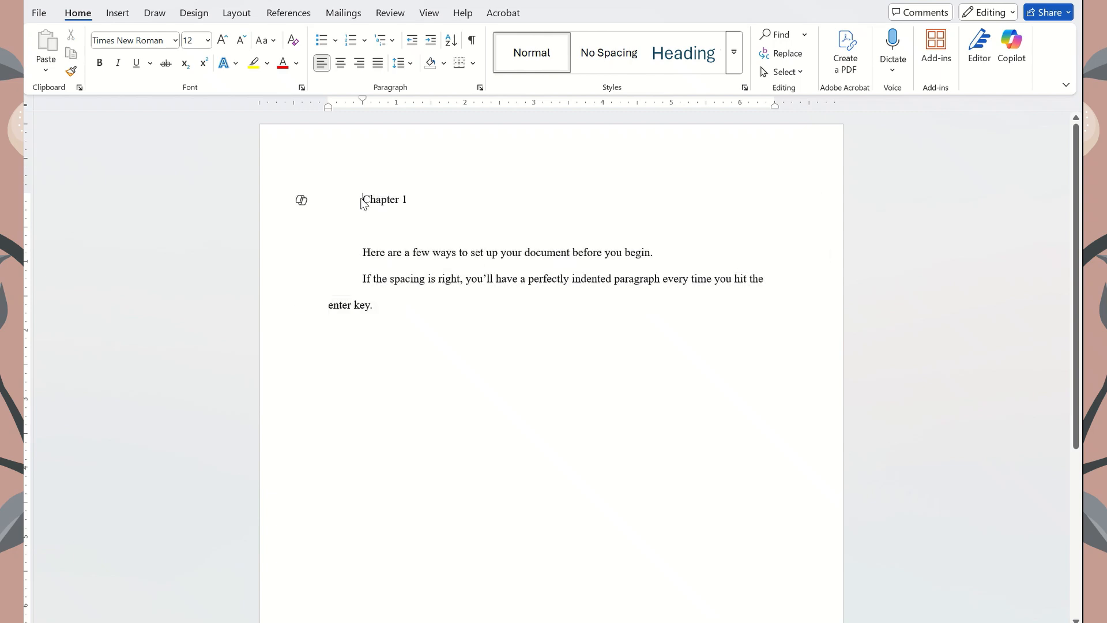
key("BackSpace")
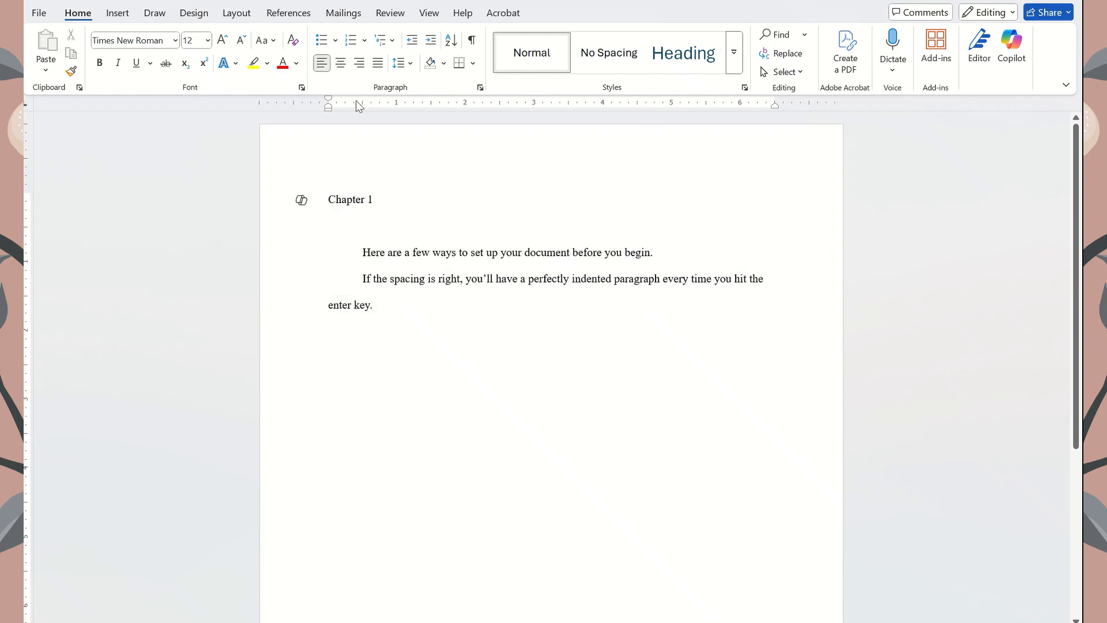
left_click(339, 63)
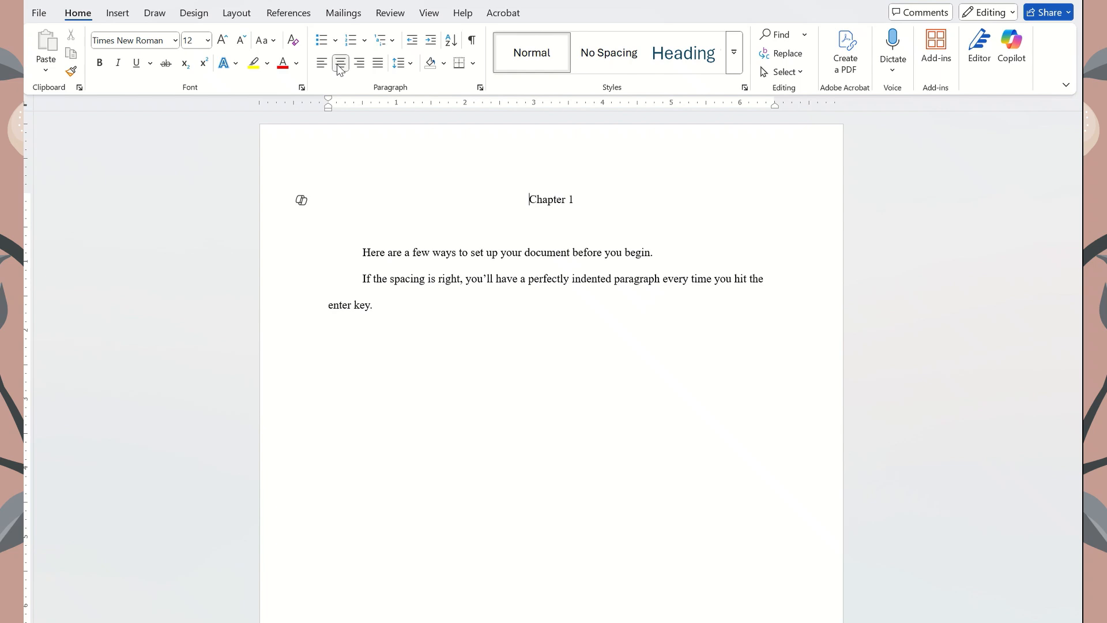
Step: Add a new paragraph after "enter key." reading “Don’t move.” His voice was barely more than a whisper
left_click(419, 305)
key("Return")
type("\"")
type("Don't move.")
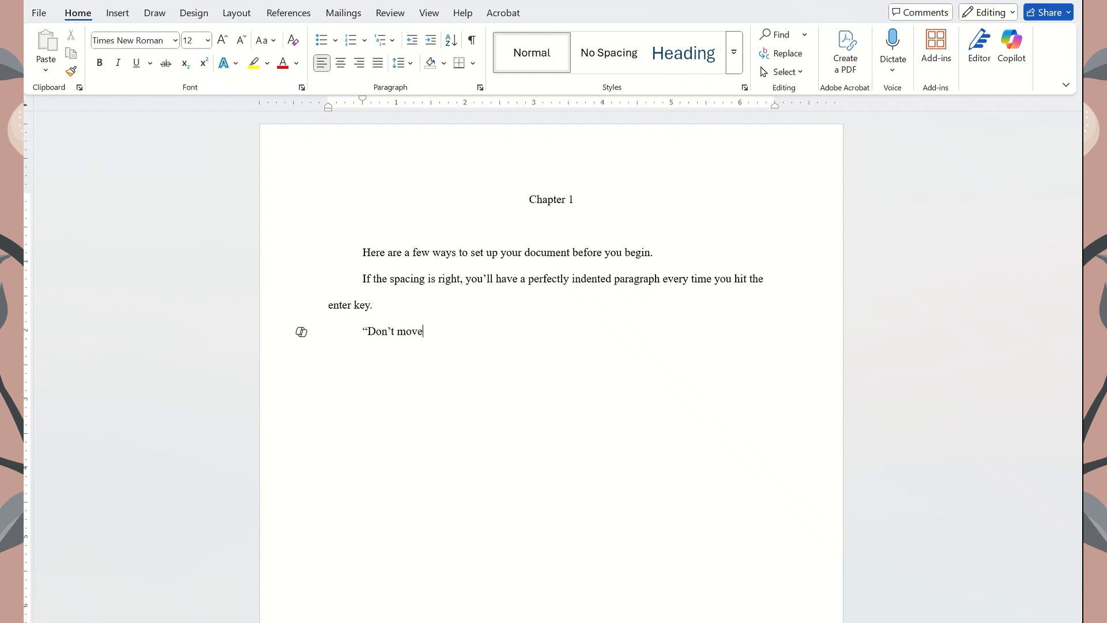
type("\" His voice wi")
key("BackSpace")
key("BackSpace")
key("BackSpace")
key("BackSpace")
key("BackSpace")
type("ce was barely a")
key("BackSpace")
type("more")
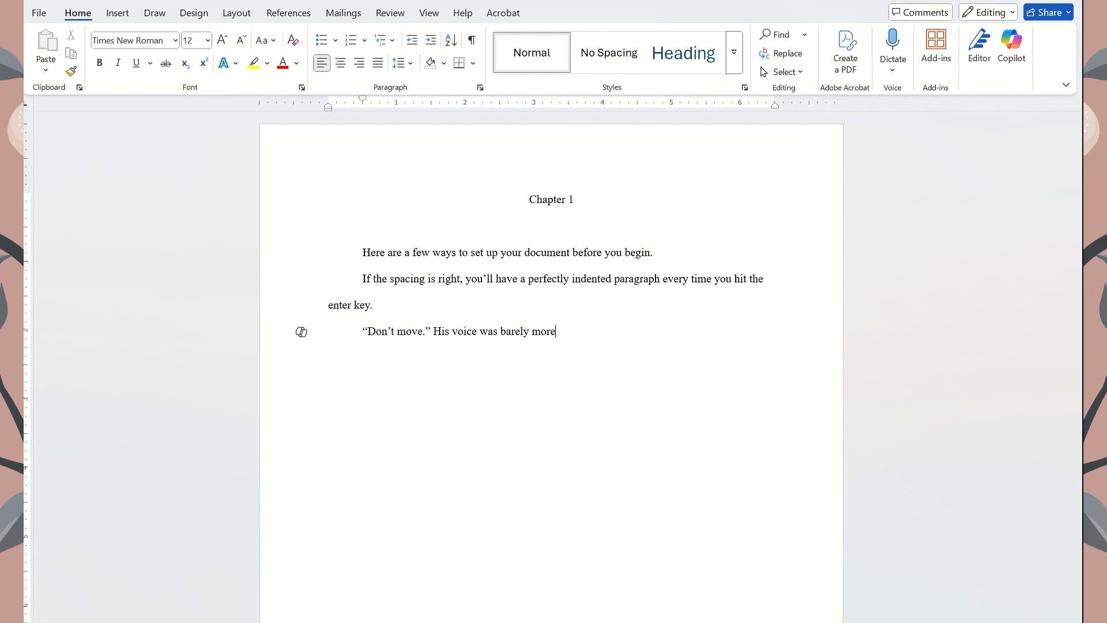
type(" than a whisper.")
Step: Add two more dialogue paragraphs below, “Why-“ and “I said, don’t move!”
key("Return")
type("\"Wy")
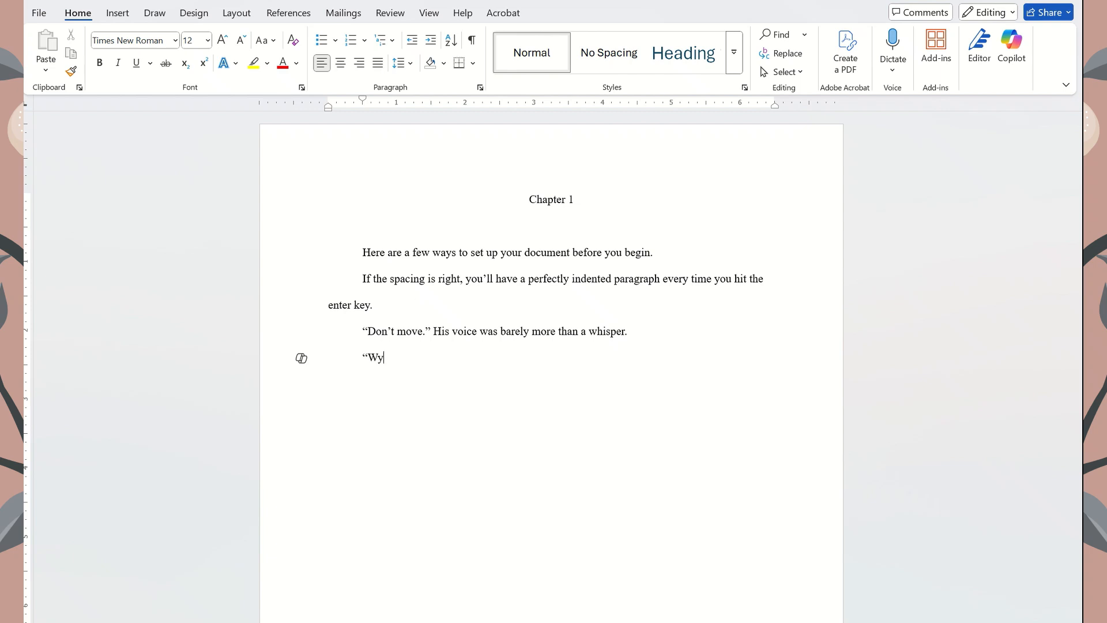
key("BackSpace")
type("hy-")
type("\"")
key("Return")
type("\"I")
type(" said, don't m")
type("ove!\"")
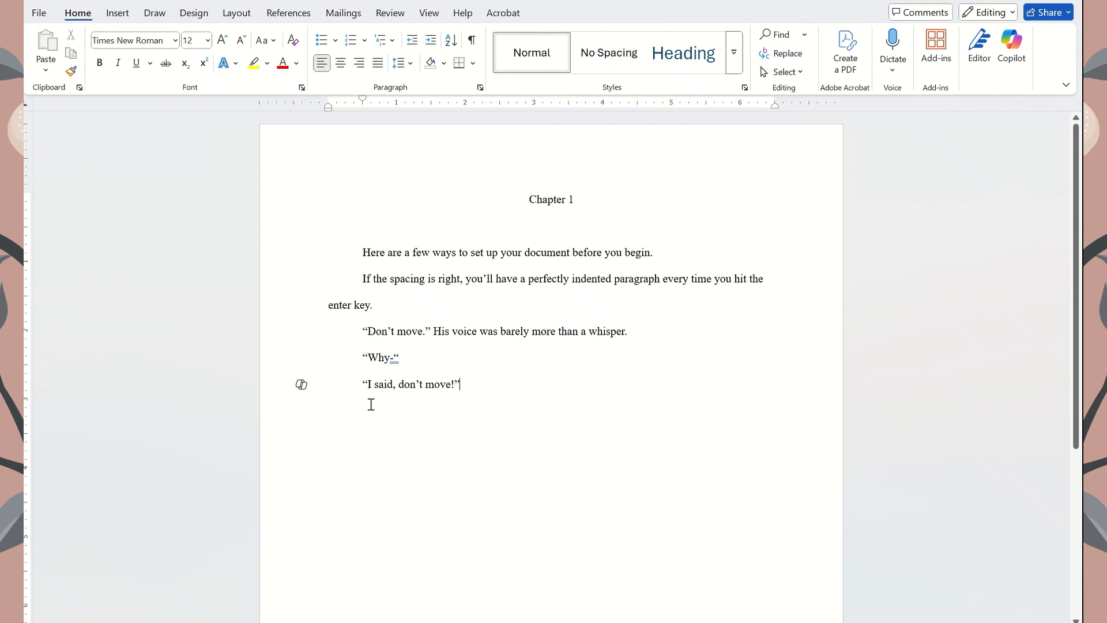
Step: Replace the hyphen after “Why” with an Em Dash special character and correct the closing quotation mark
left_click(400, 357)
key("BackSpace")
type("\"")
left_click(117, 14)
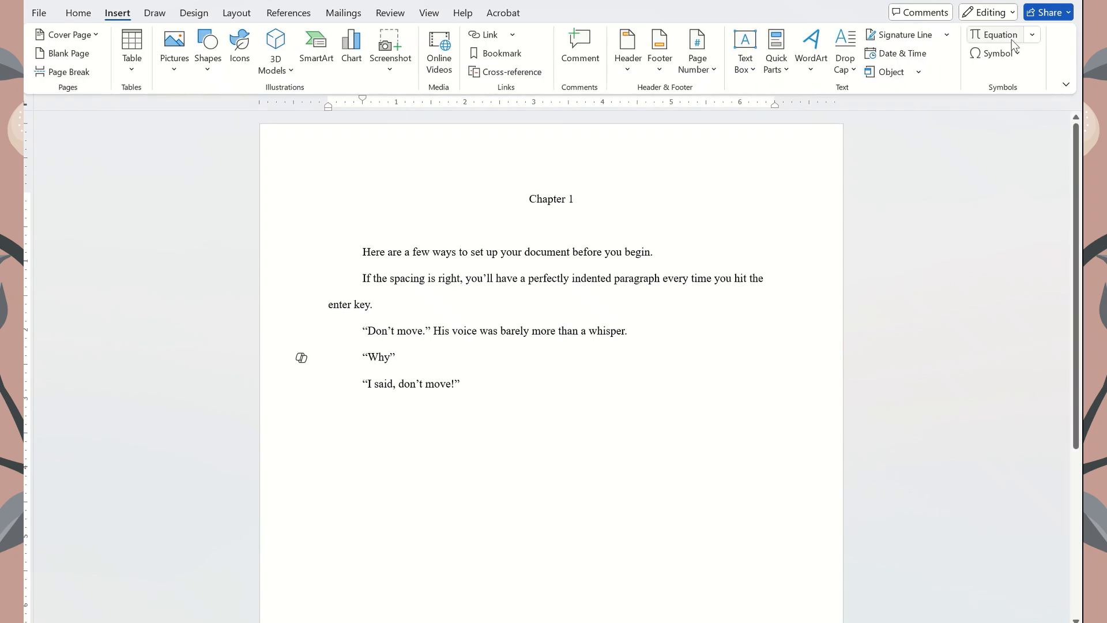
left_click(1002, 54)
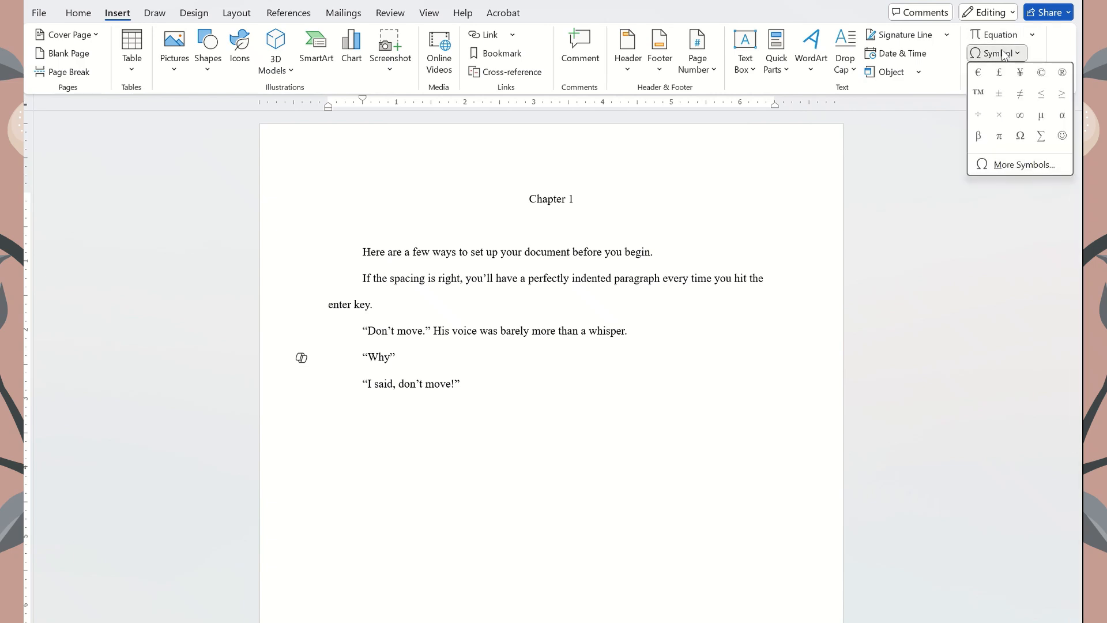
left_click(1012, 170)
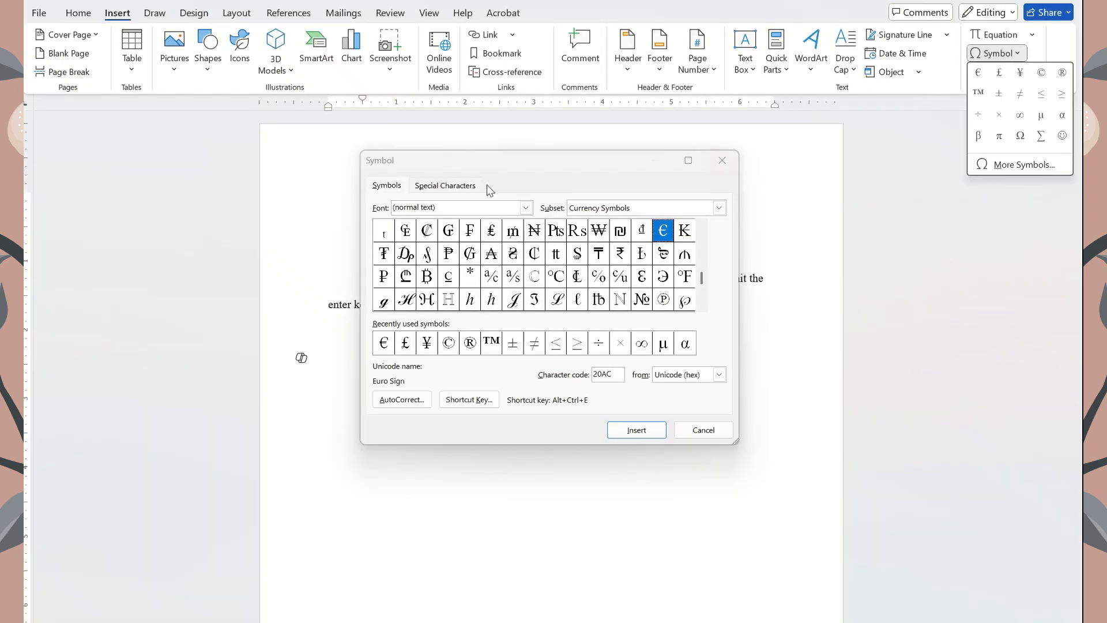
left_click(456, 189)
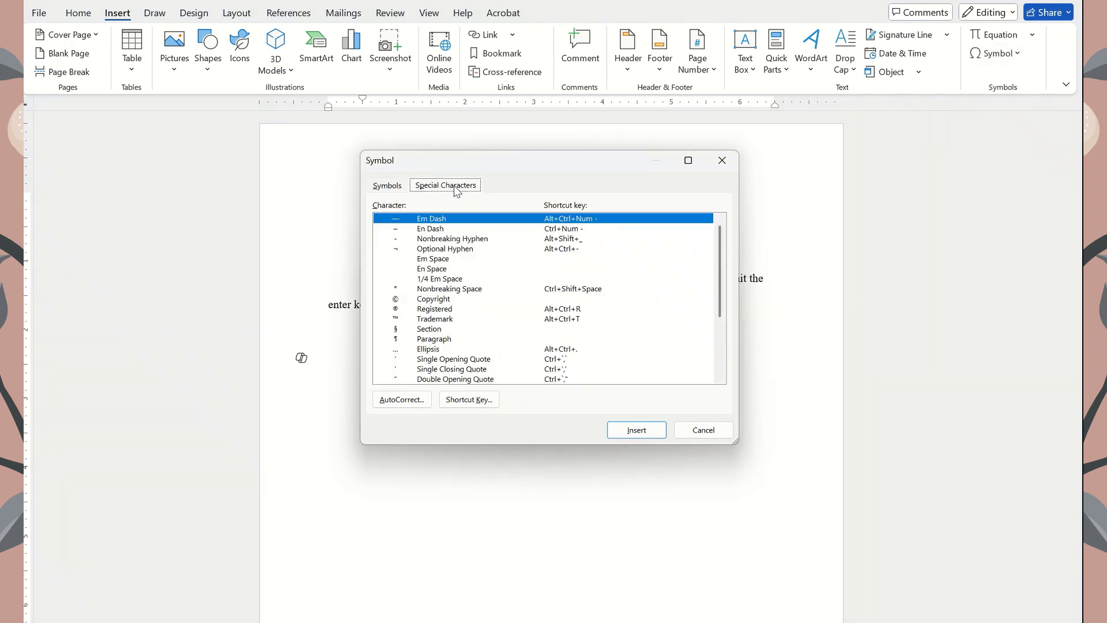
left_click(633, 430)
left_click(692, 431)
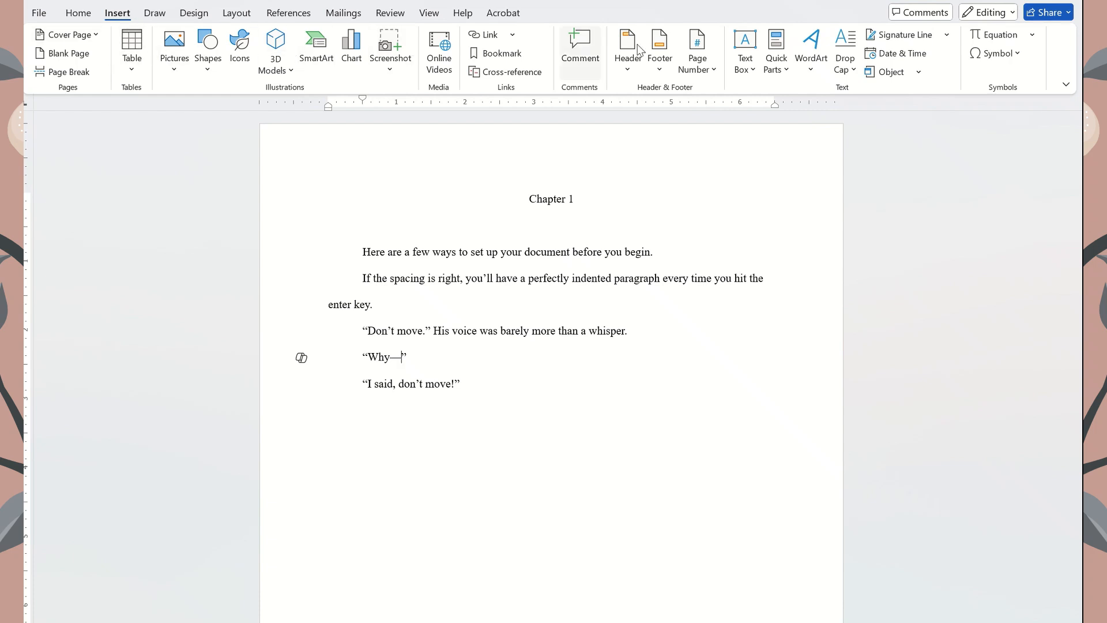
Step: Insert a page number at the bottom of the page in the Plain Number 3 style and leave footer editing
left_click(703, 74)
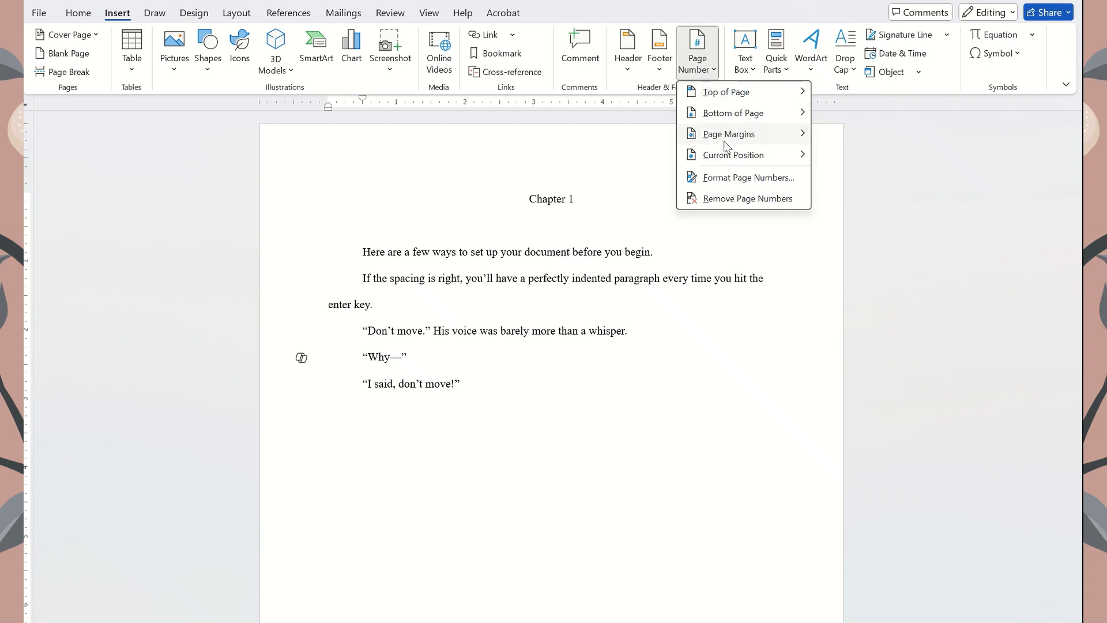
left_click(726, 111)
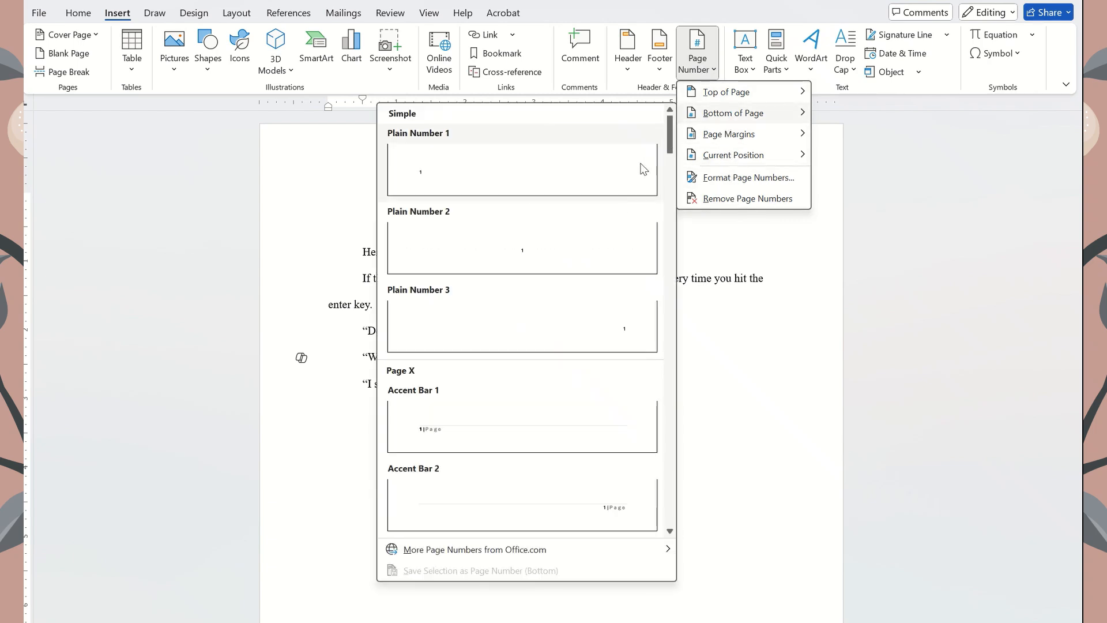
left_click(620, 334)
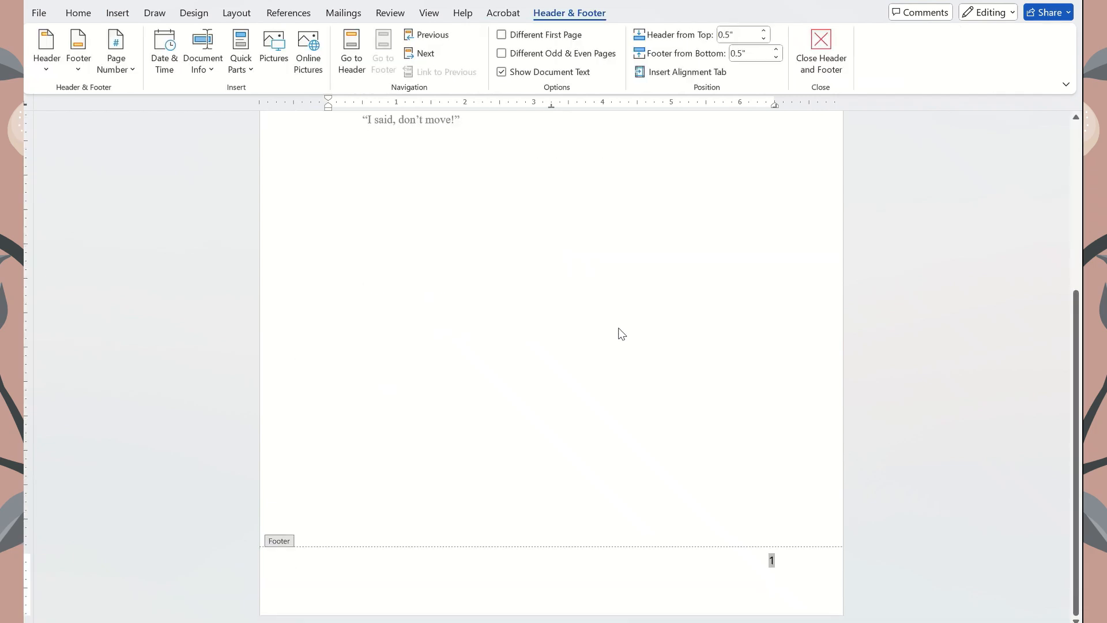
left_click(819, 51)
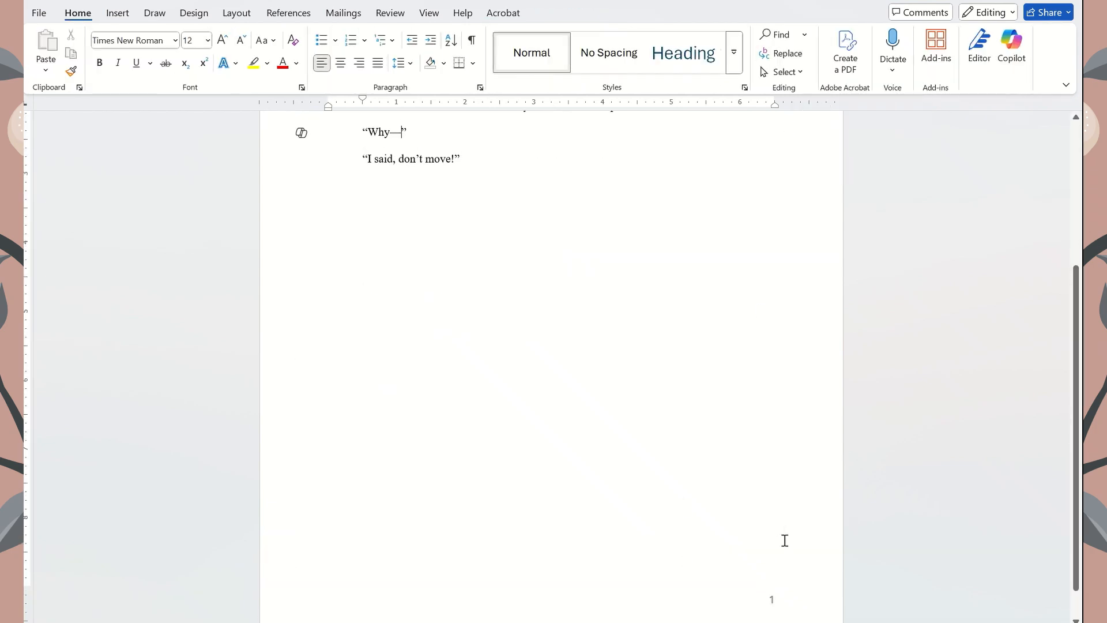
scroll(761, 454, "down", 1)
scroll(761, 454, "up", 3)
scroll(761, 454, "up", 2)
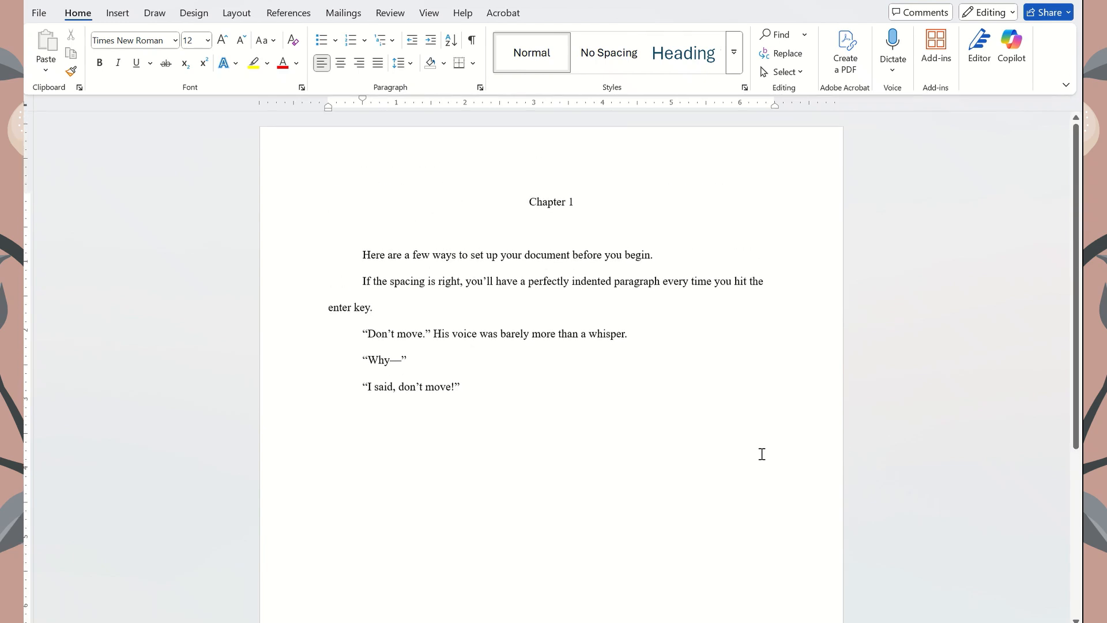